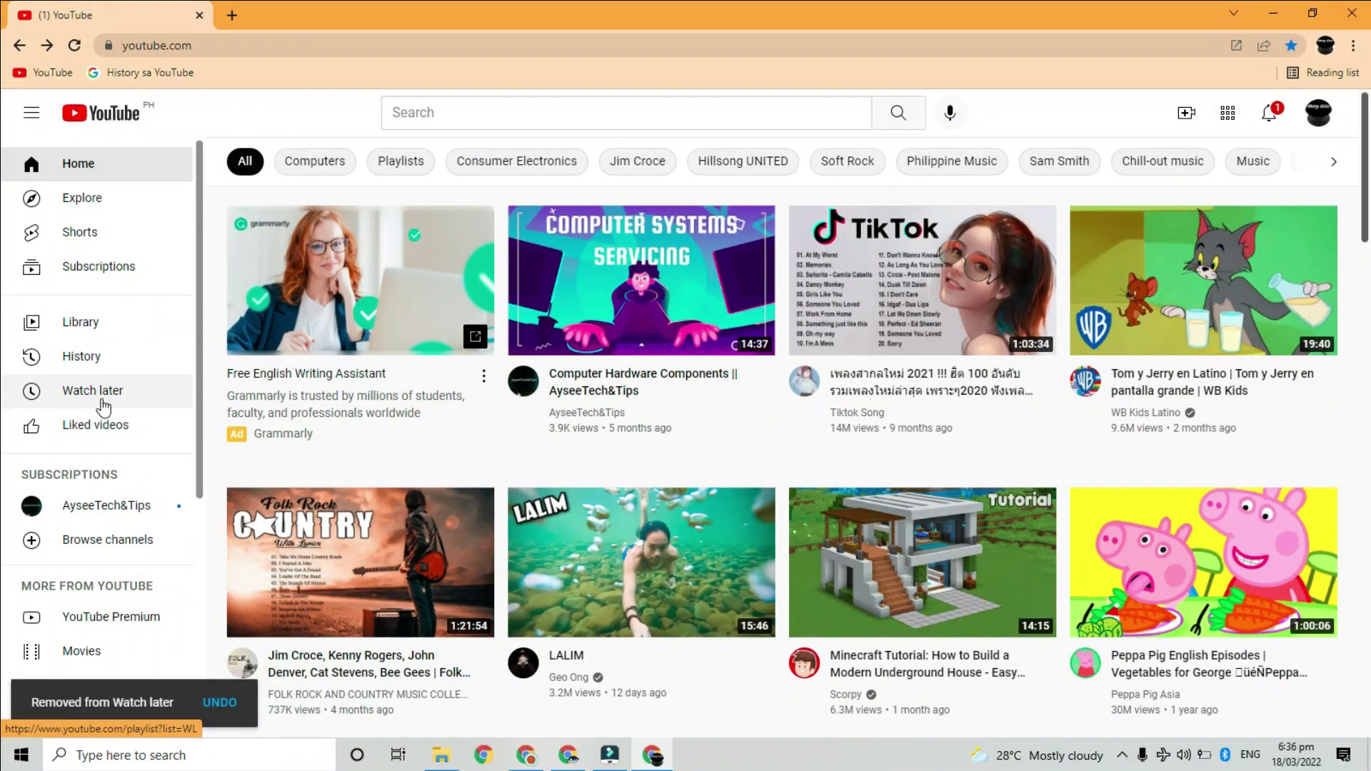
- Open the Watch later playlist, visit Home, and return to the still-empty Watch later
{"action": "left_click", "coordinate": [101, 405]}
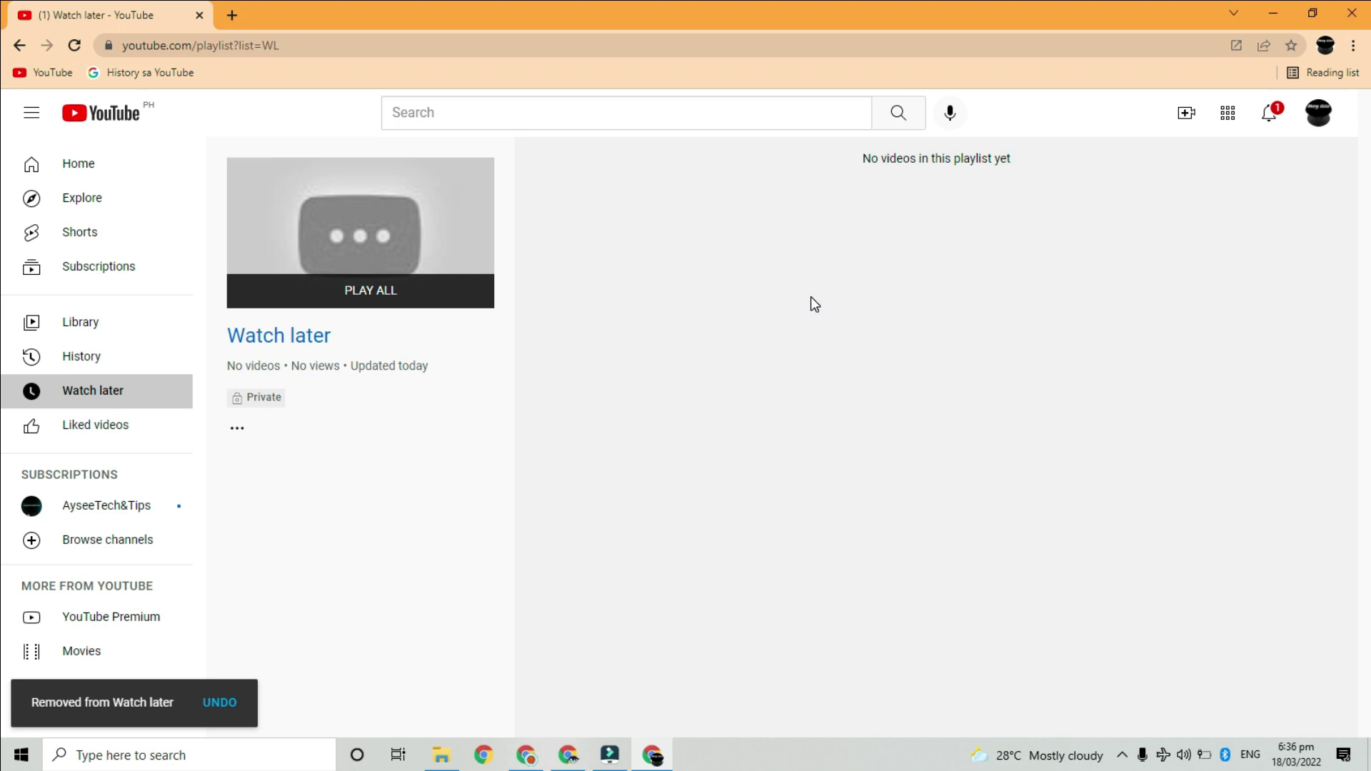
{"action": "left_click", "coordinate": [86, 163]}
{"action": "left_click", "coordinate": [104, 400]}
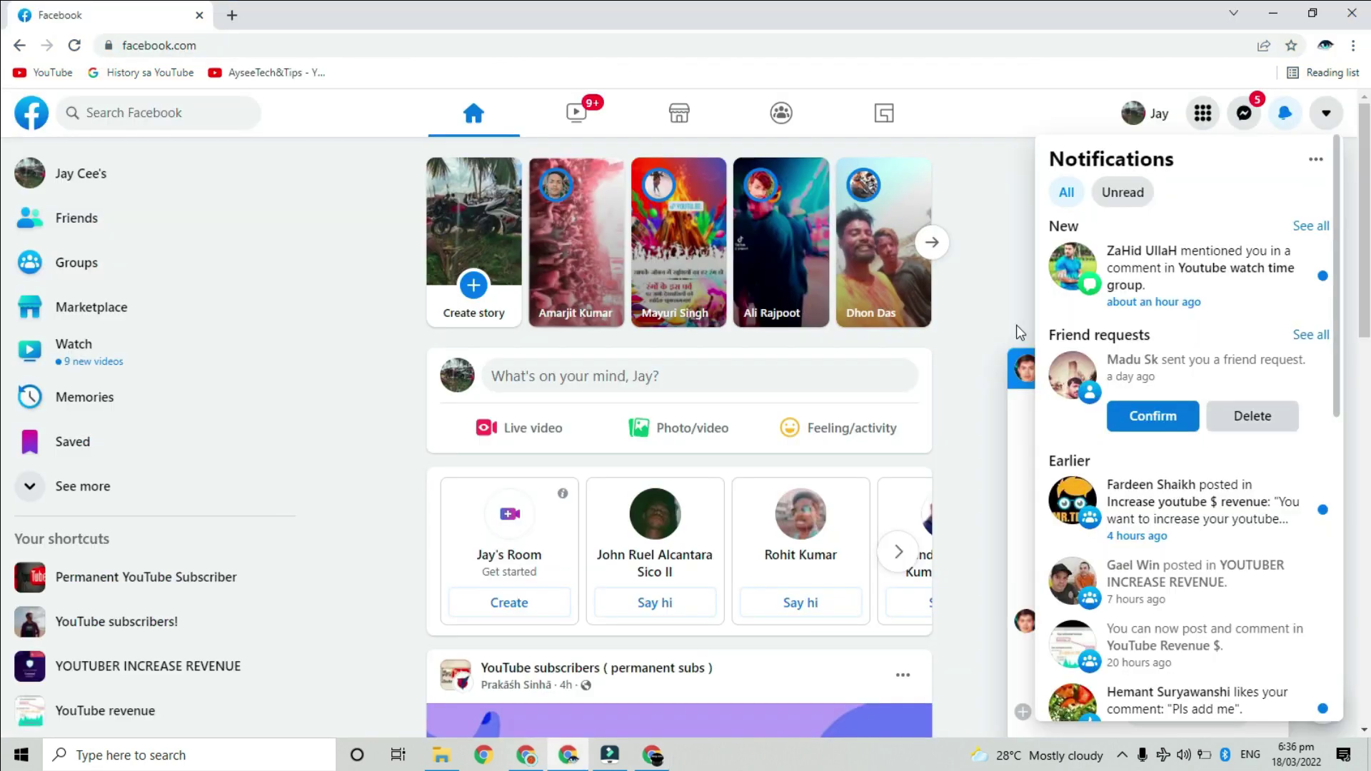
- Copy the YouTube playlist link shared in the Facebook Messenger chat
{"action": "left_click", "coordinate": [1017, 325]}
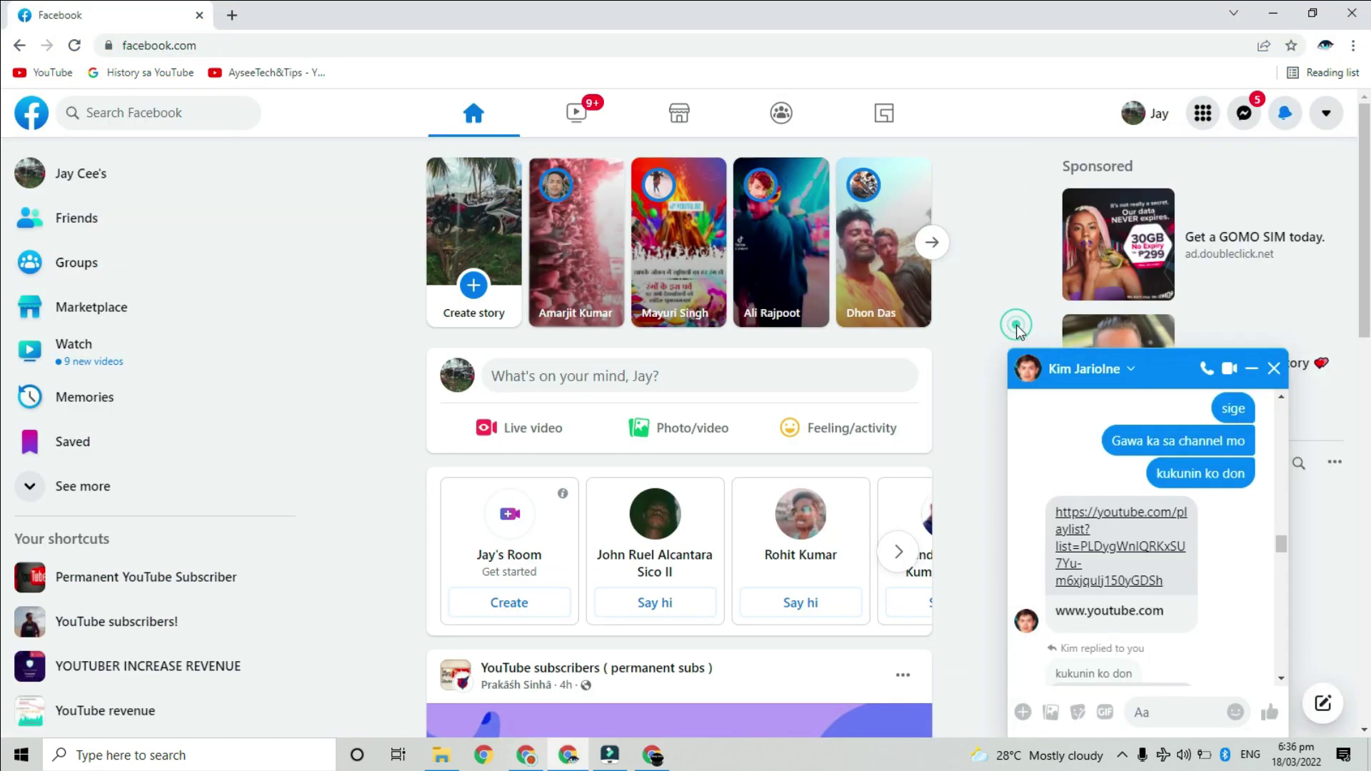
{"action": "left_click_drag", "start_coordinate": [1167, 588], "coordinate": [1057, 514]}
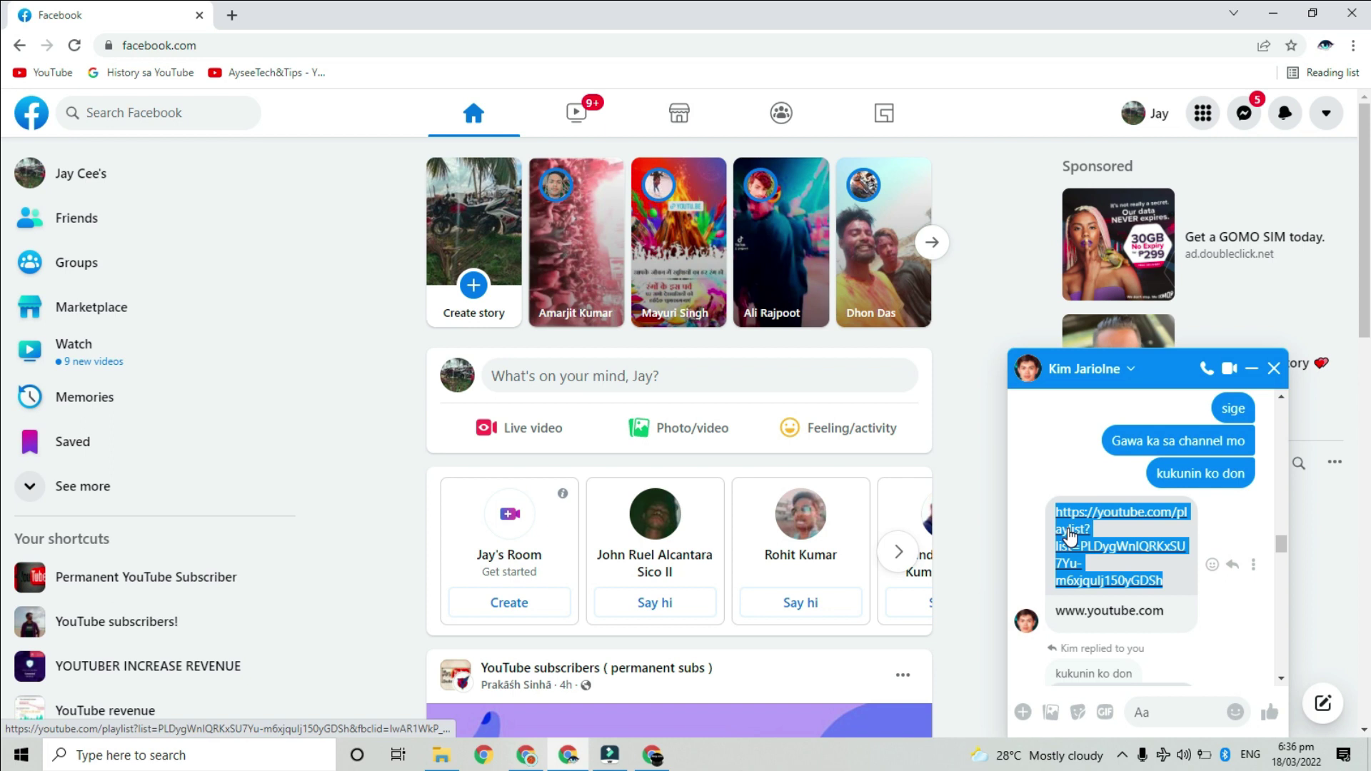
{"action": "right_click", "coordinate": [1067, 527]}
{"action": "left_click", "coordinate": [1111, 427]}
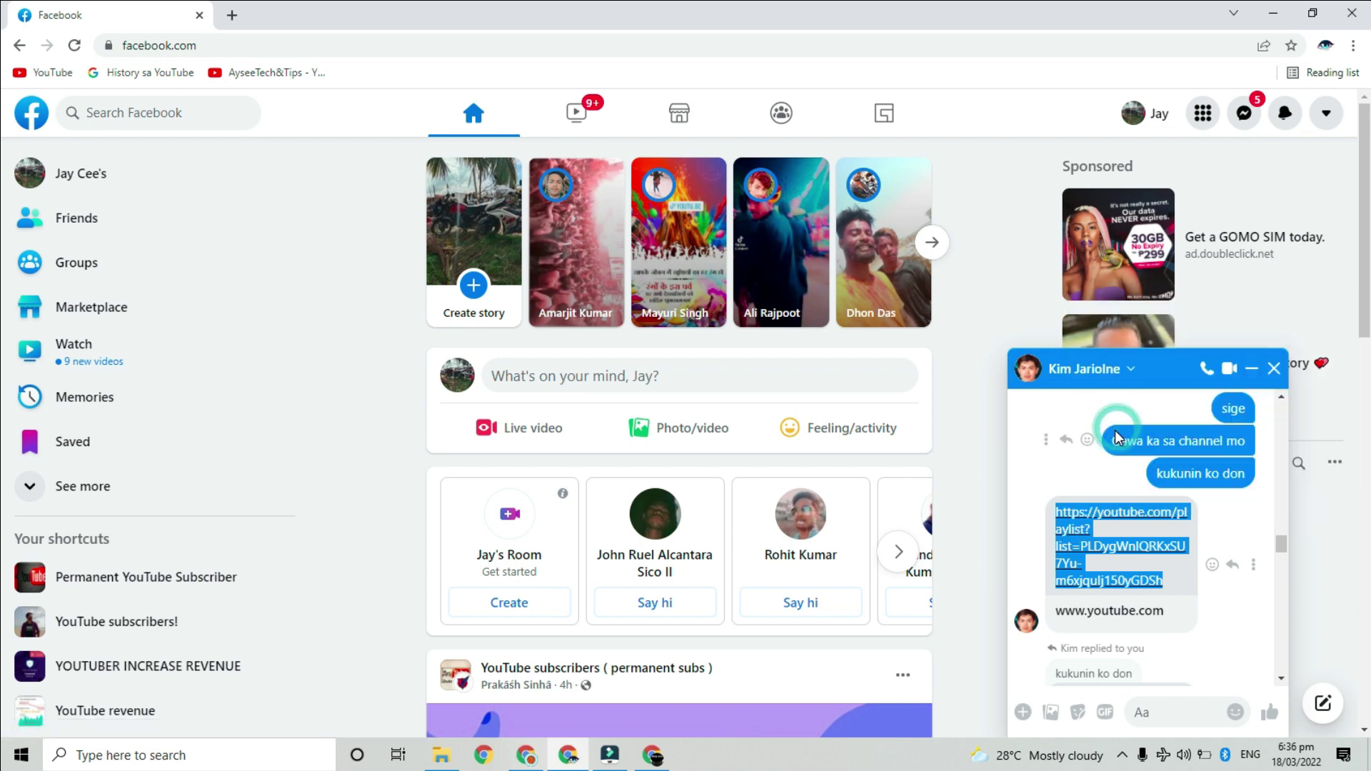
{"action": "left_click", "coordinate": [453, 46]}
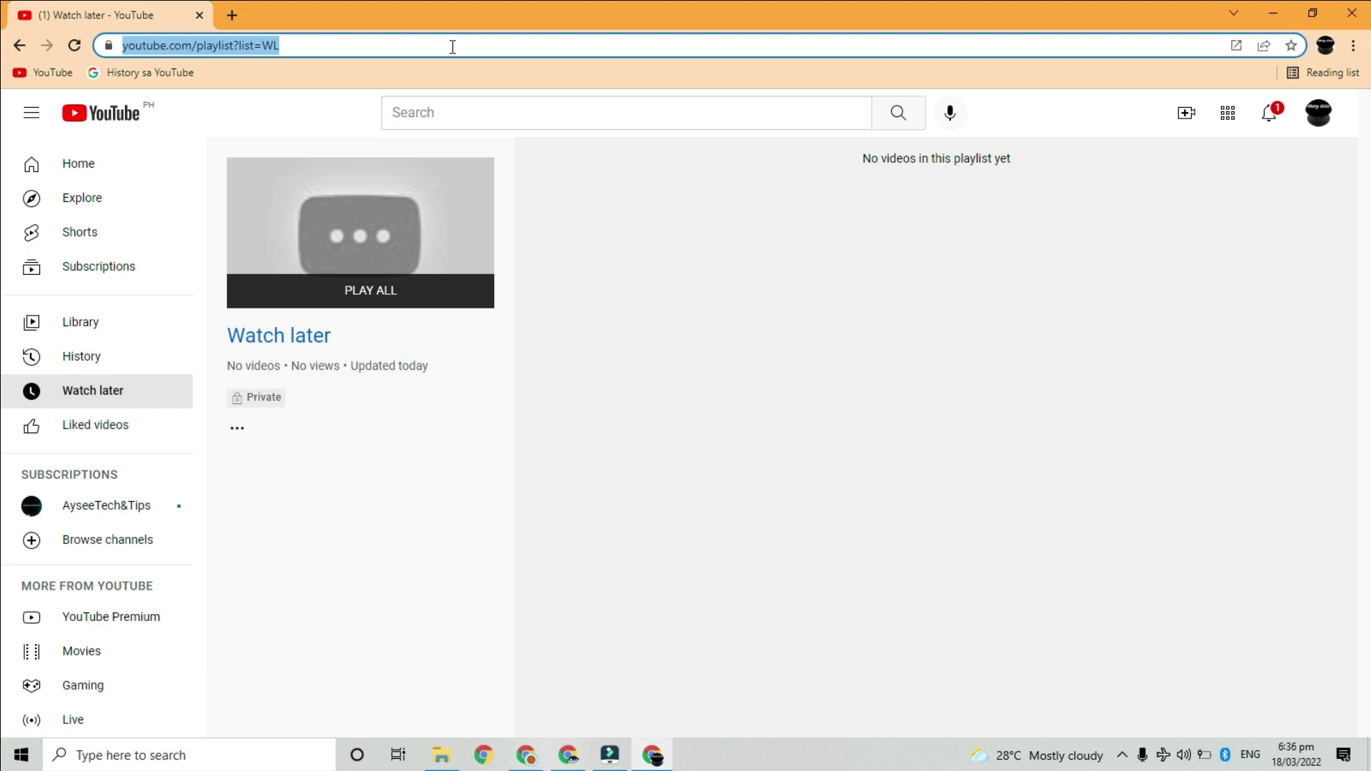
- Paste the copied link into the address bar to load the 'Batch 57' playlist
{"action": "key", "text": "ctrl+v"}
{"action": "key", "text": "Return"}
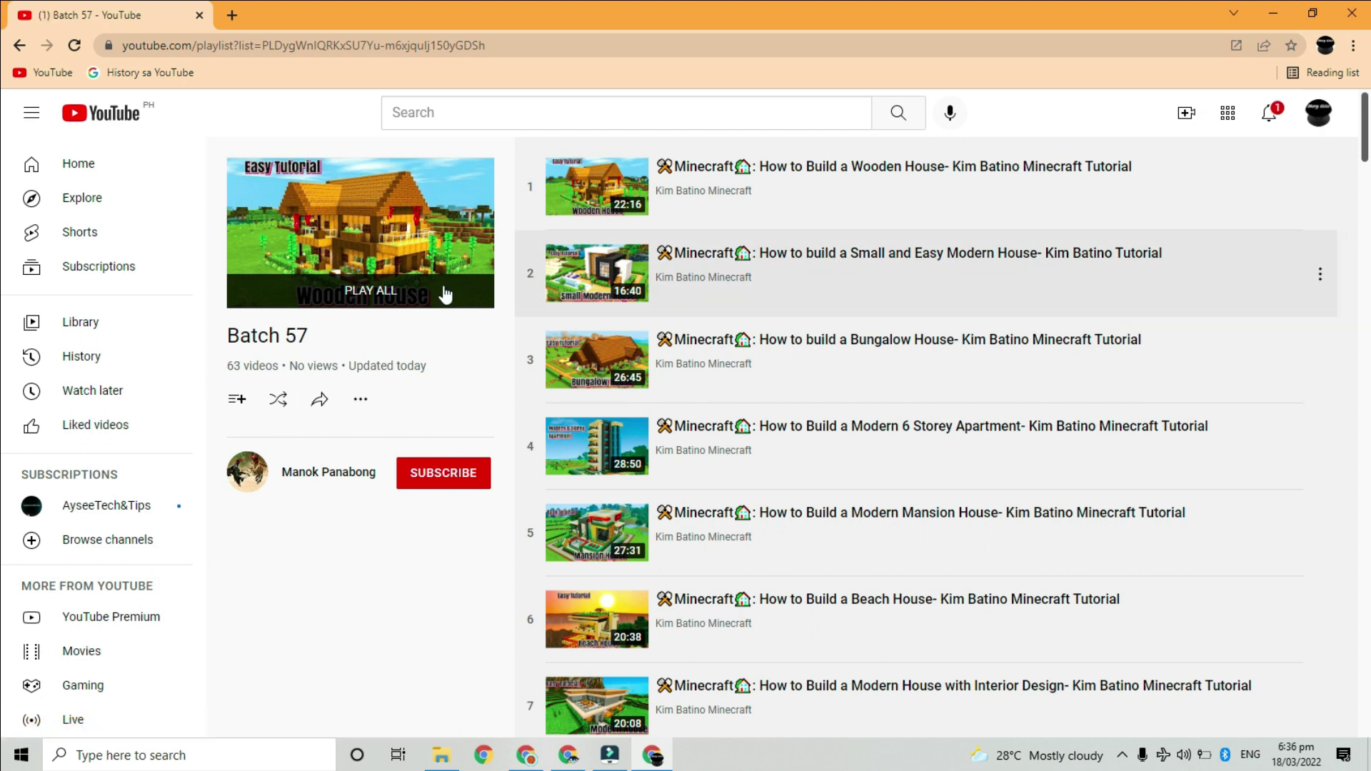
- Play the Batch 57 playlist from its first video, the Minecraft wooden house tutorial
{"action": "left_click", "coordinate": [431, 305]}
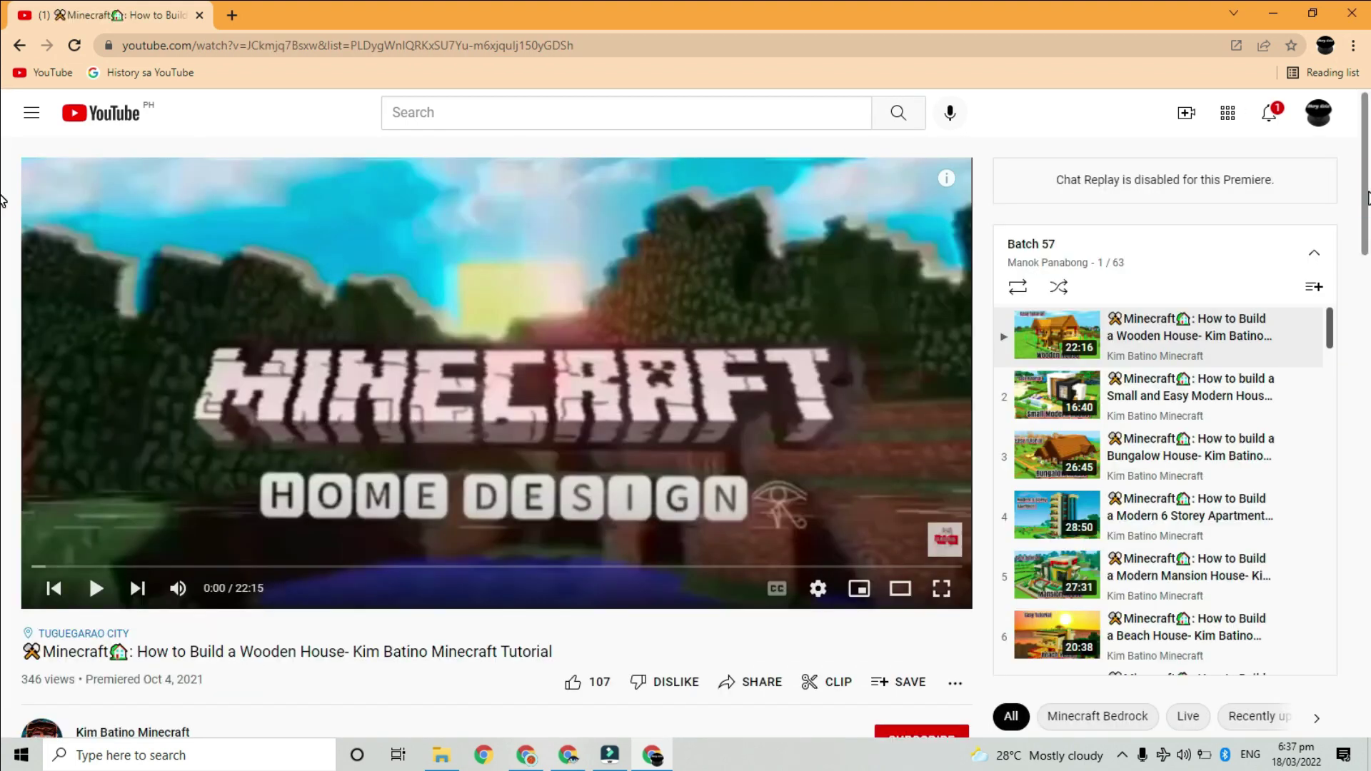
{"action": "scroll", "coordinate": [2, 200], "scroll_direction": "down", "scroll_amount": 1}
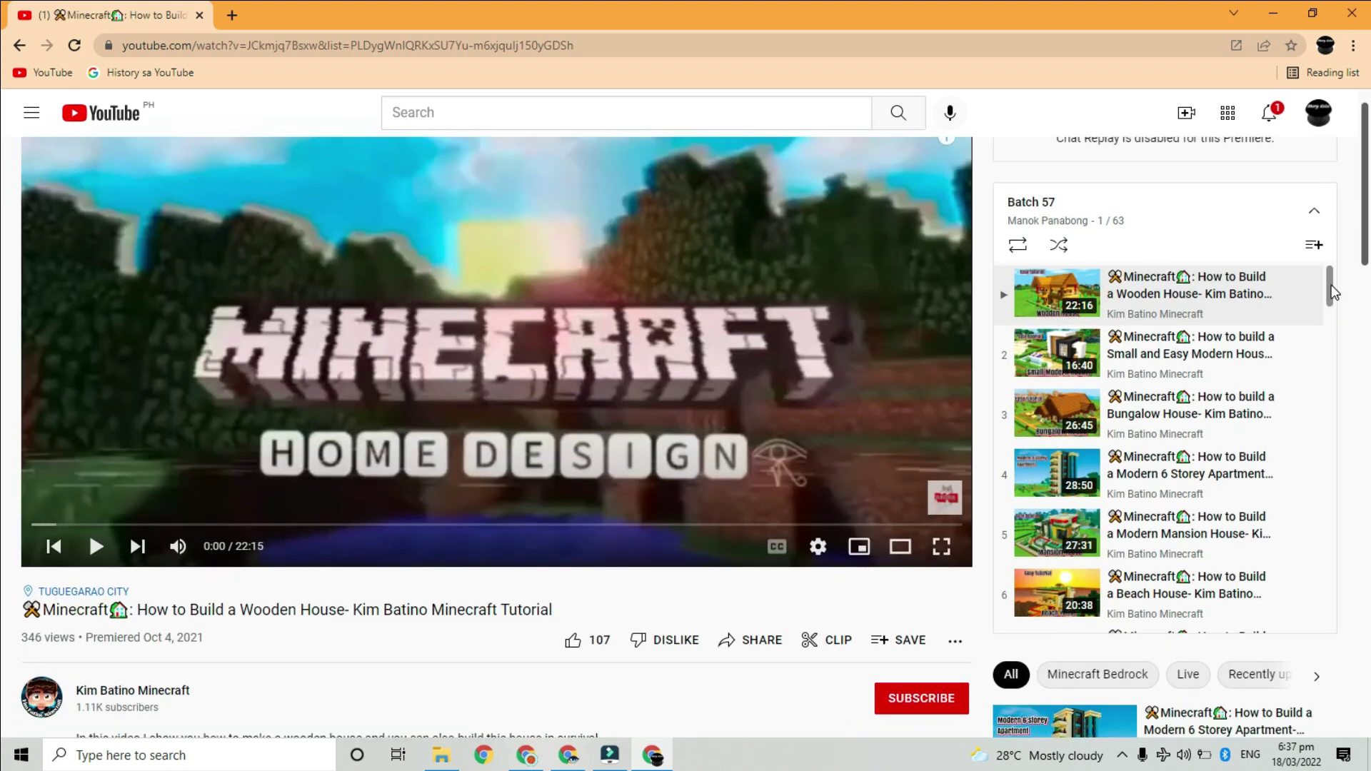
{"action": "left_click_drag", "start_coordinate": [1333, 291], "coordinate": [1361, 661]}
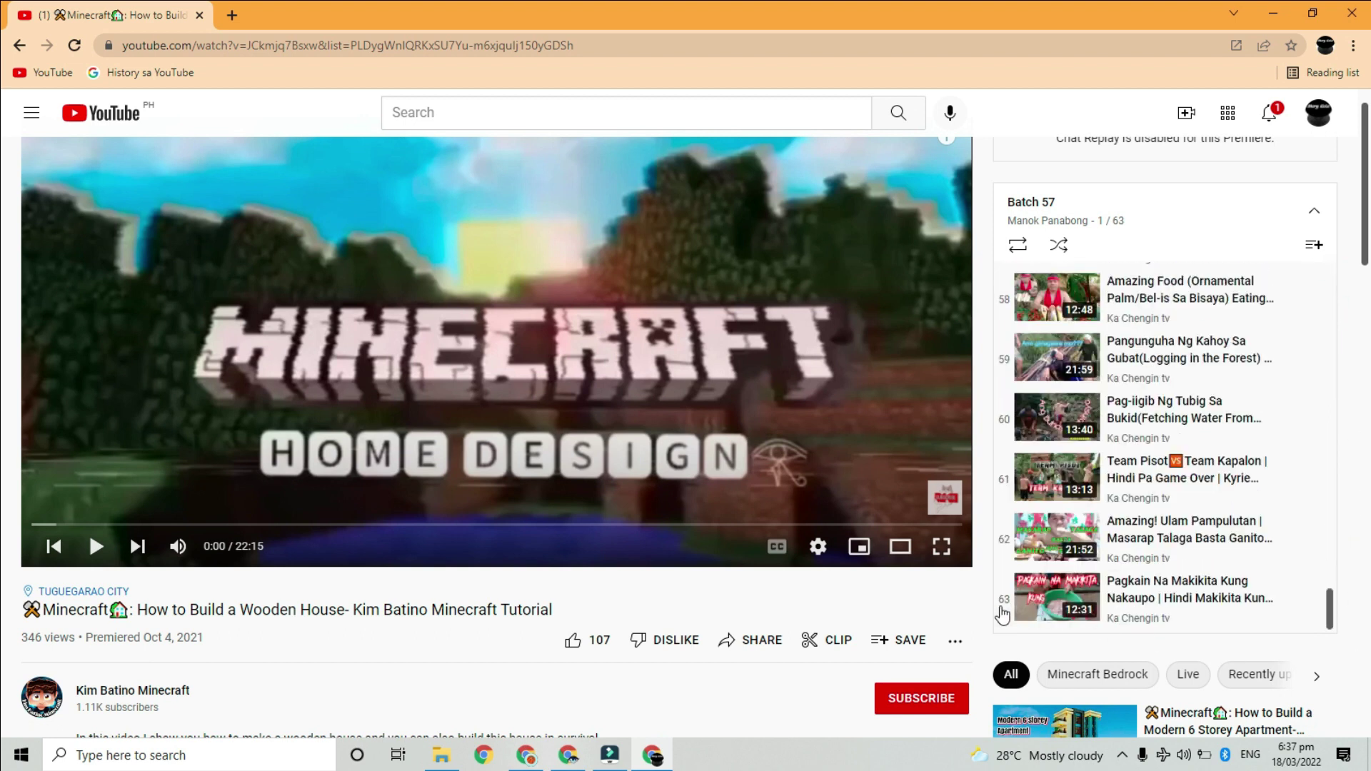
{"action": "mouse_move", "coordinate": [1162, 599]}
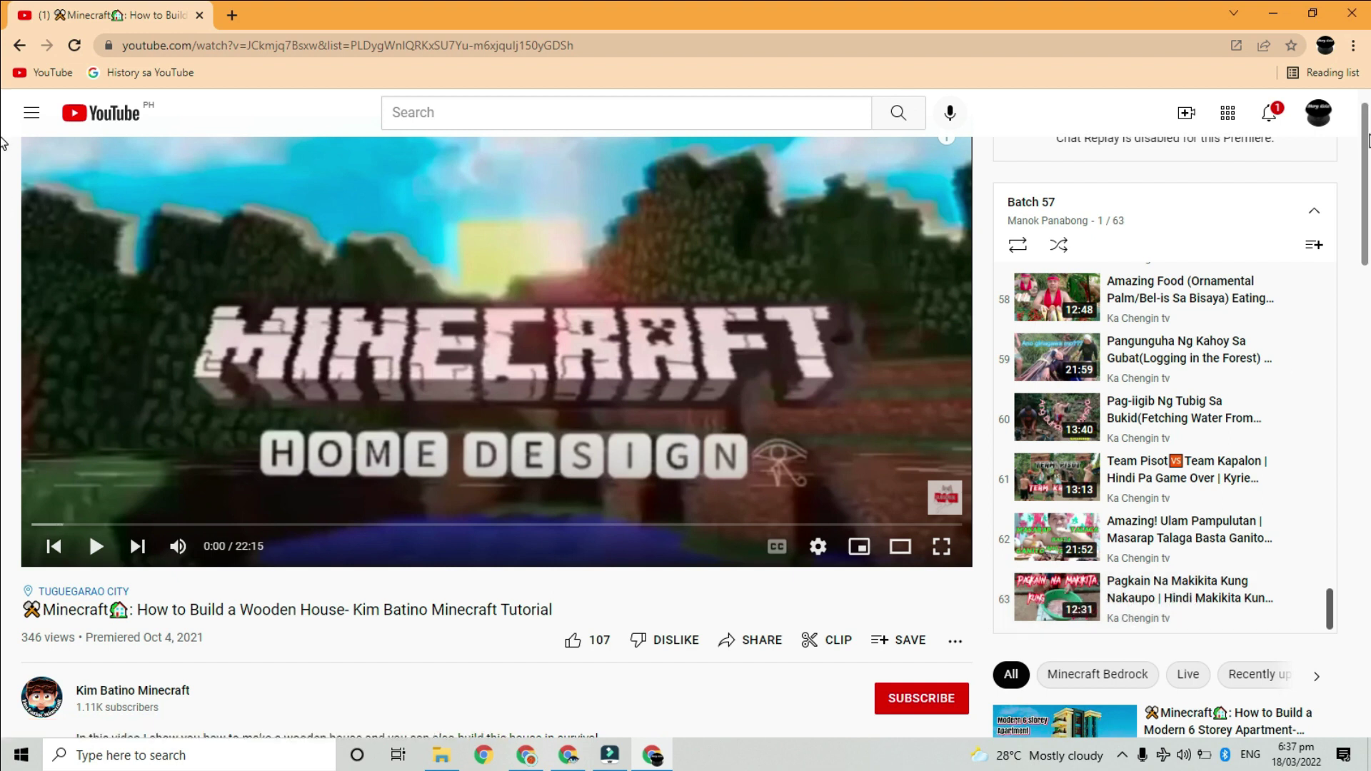
{"action": "scroll", "coordinate": [3, 141], "scroll_direction": "down", "scroll_amount": 1}
{"action": "scroll", "coordinate": [4, 194], "scroll_direction": "down", "scroll_amount": 1}
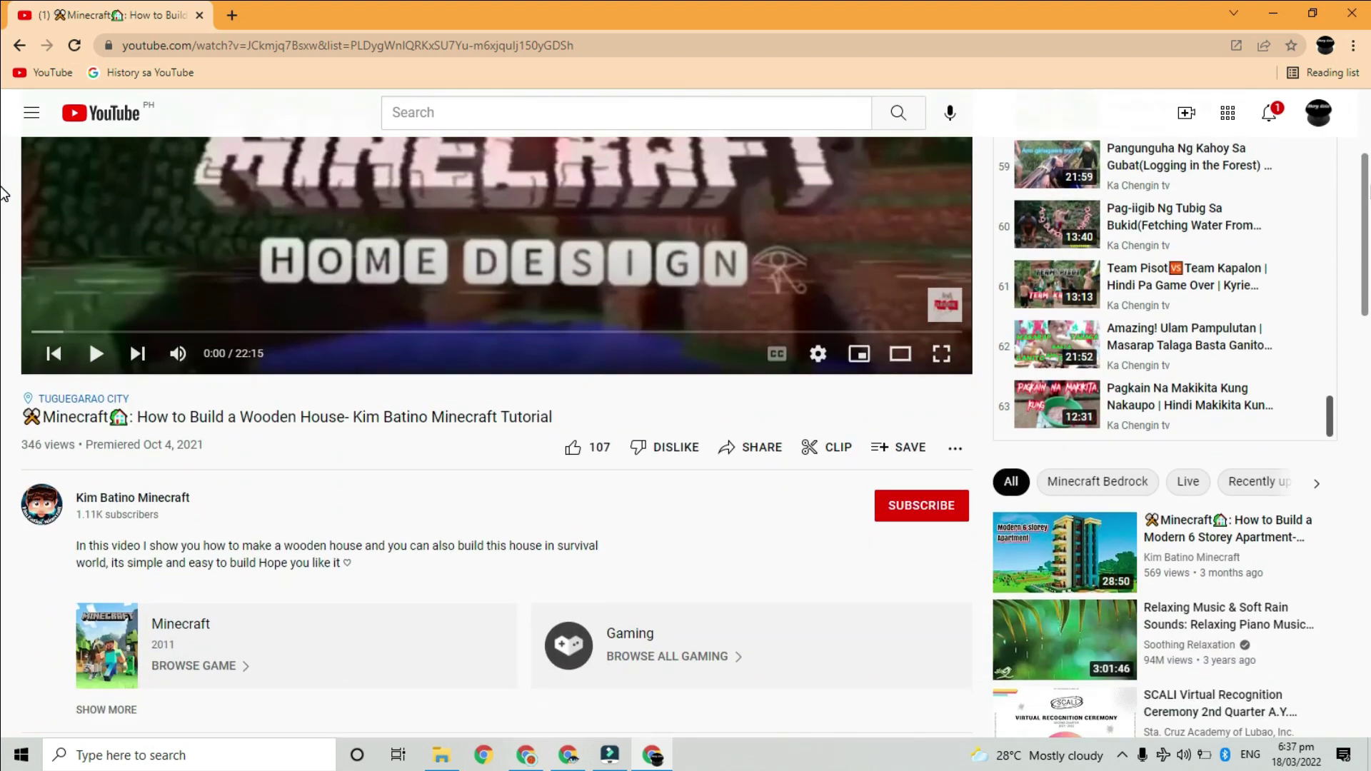
{"action": "mouse_move", "coordinate": [1064, 552]}
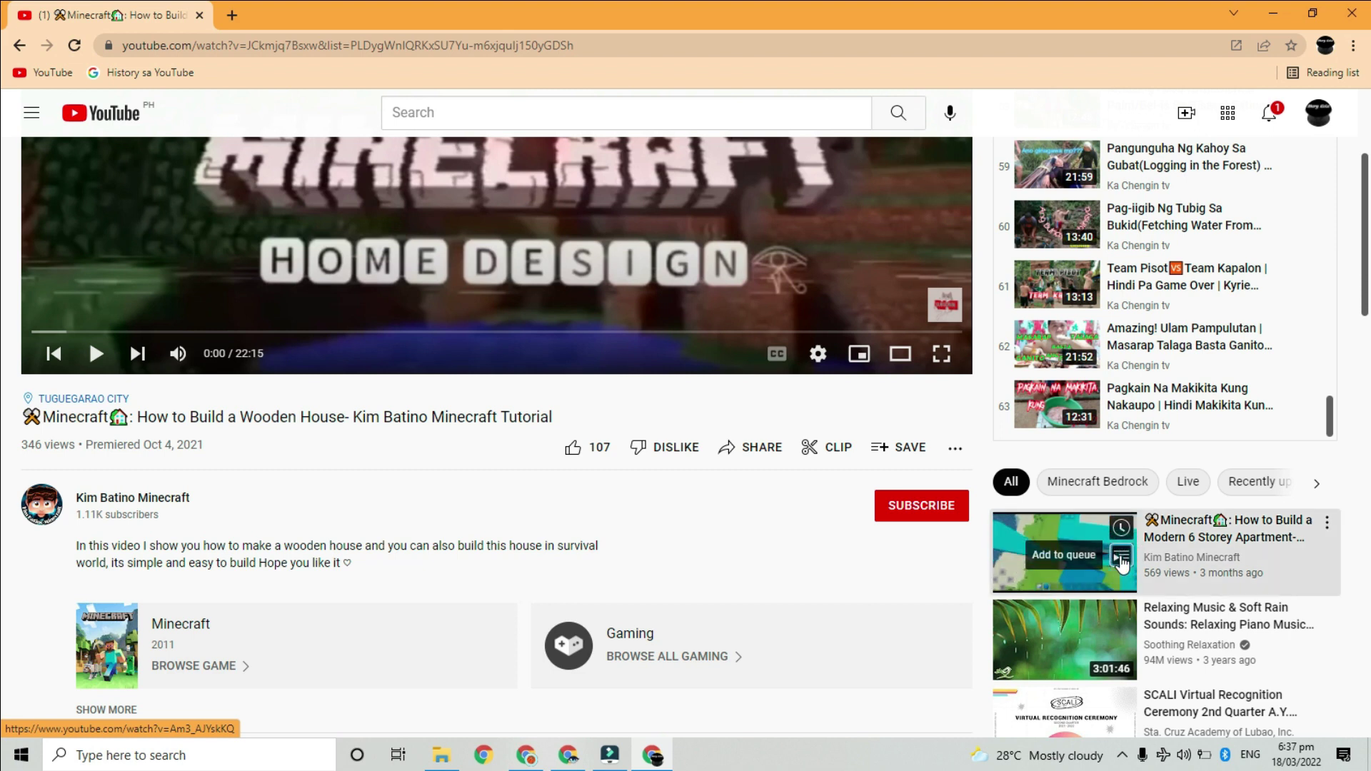
- Queue the recommended Minecraft apartment and Relaxing Music videos, making 64 entries
{"action": "left_click", "coordinate": [1121, 557]}
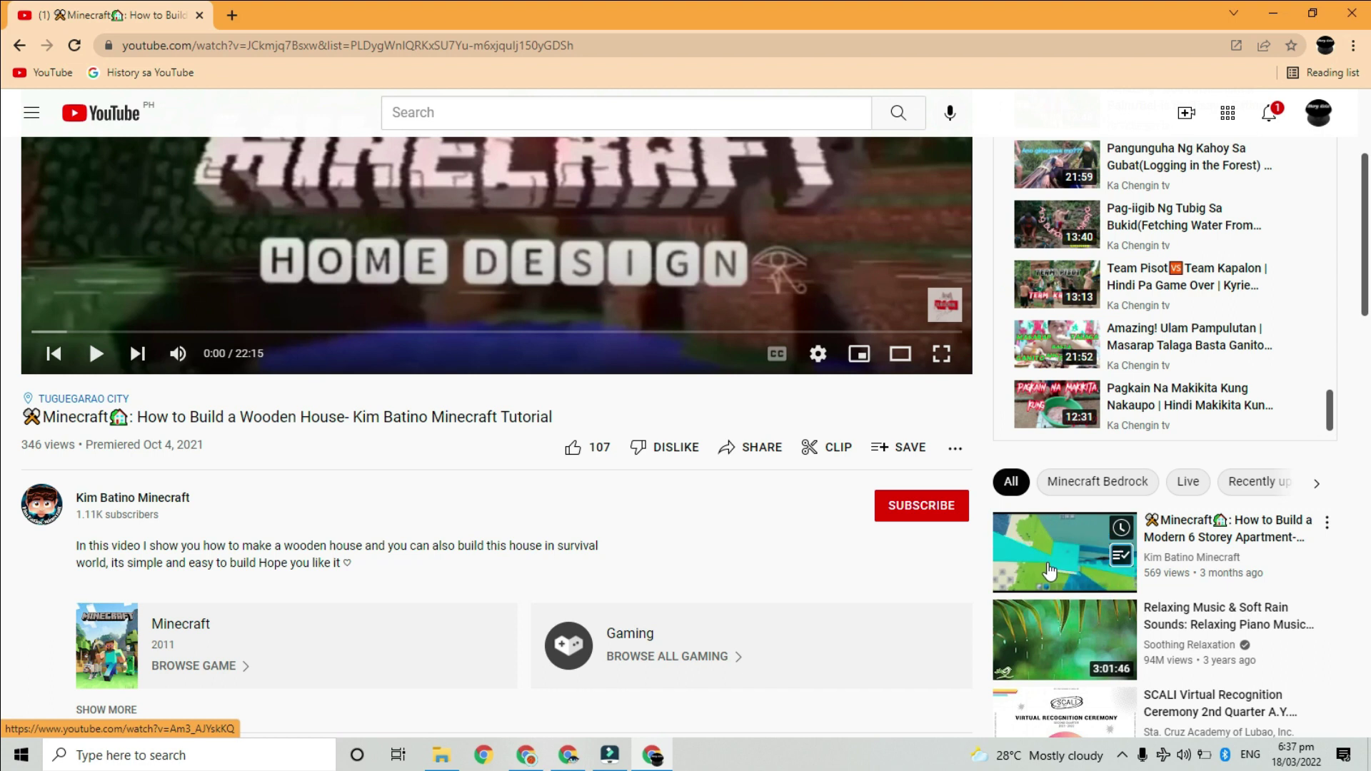
{"action": "scroll", "coordinate": [3, 300], "scroll_direction": "up", "scroll_amount": 3}
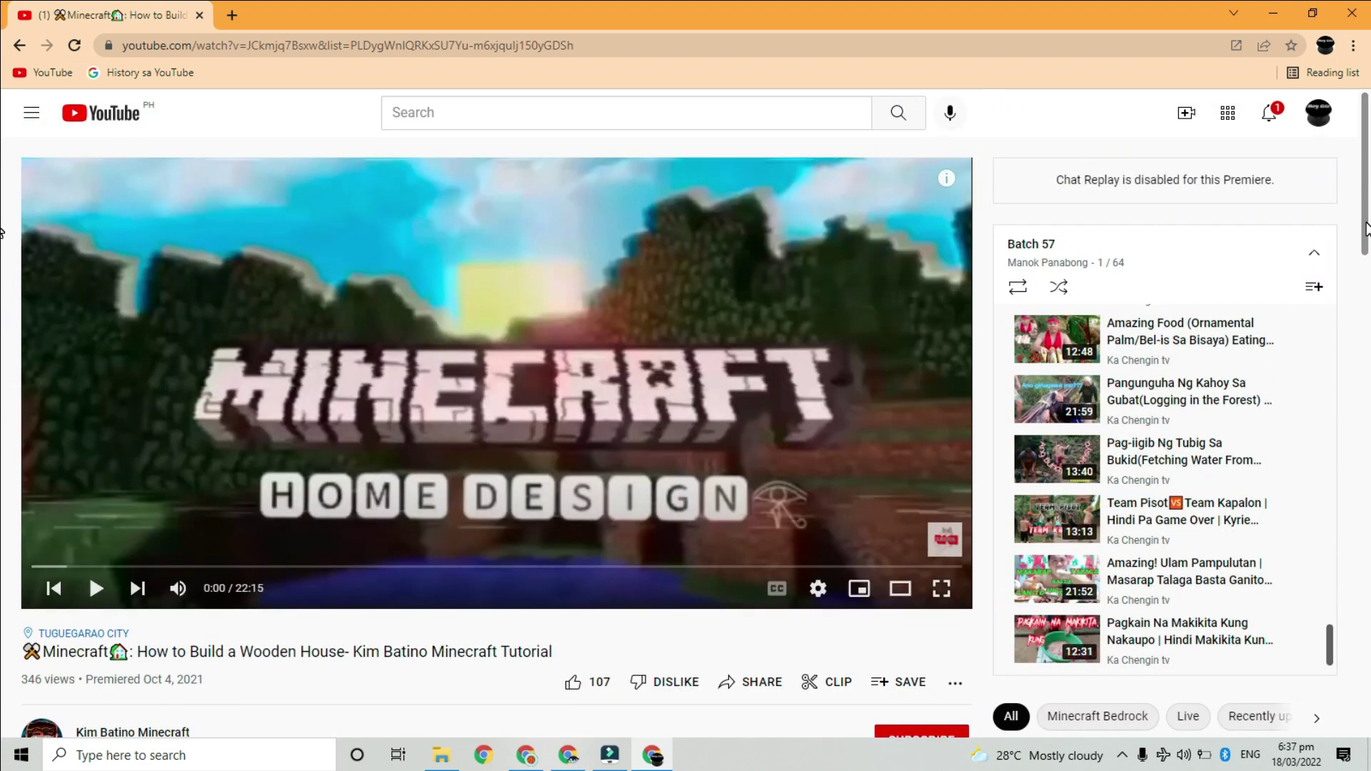
{"action": "scroll", "coordinate": [1367, 228], "scroll_direction": "down", "scroll_amount": 2}
{"action": "scroll", "coordinate": [1339, 322], "scroll_direction": "down", "scroll_amount": 2}
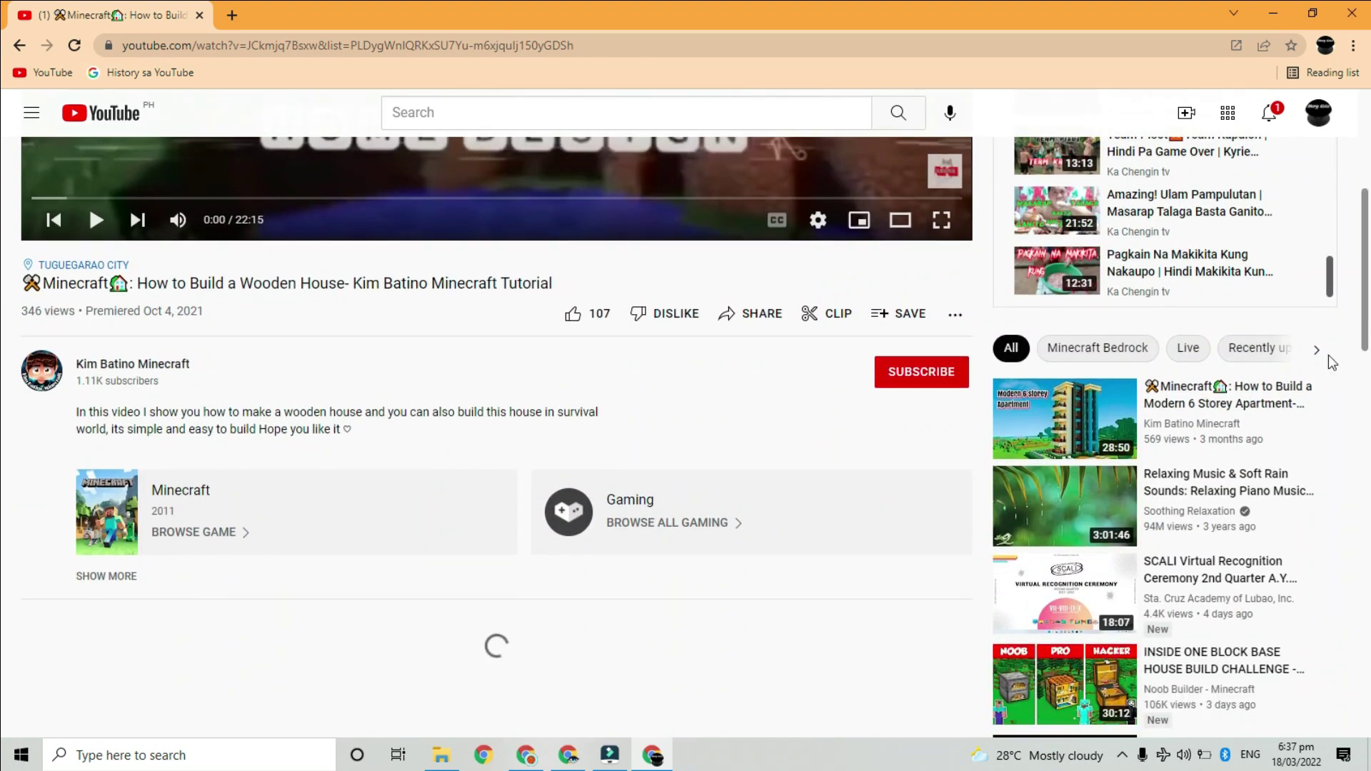
{"action": "mouse_move", "coordinate": [1064, 505]}
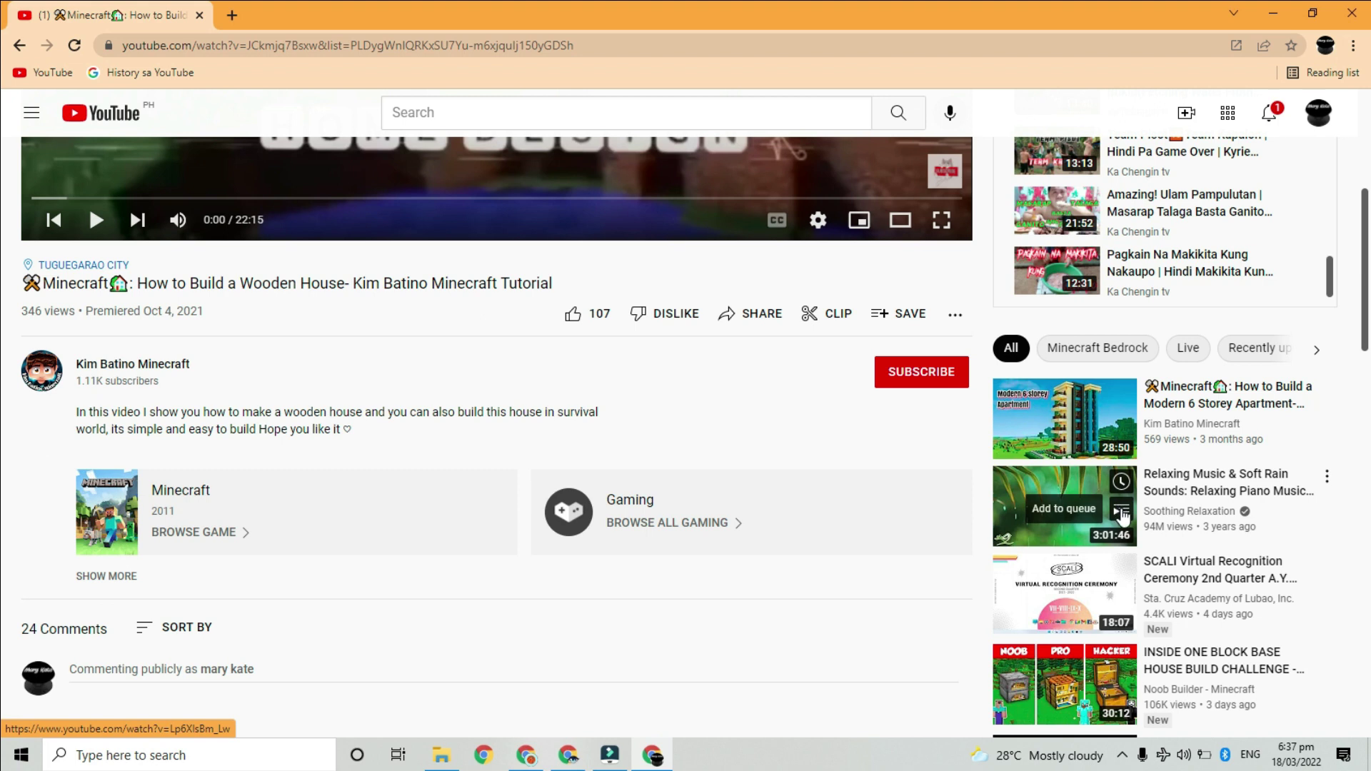
{"action": "left_click", "coordinate": [1120, 512]}
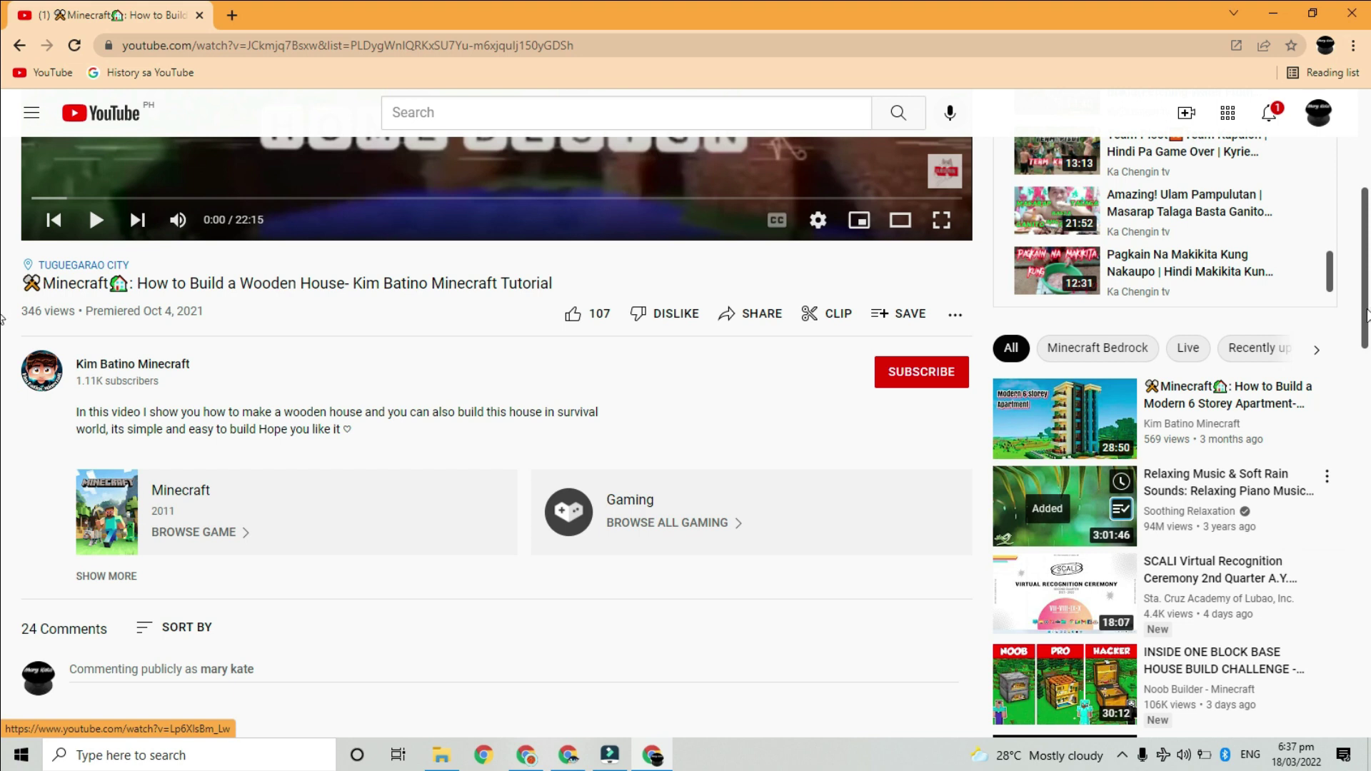
{"action": "scroll", "coordinate": [2, 280], "scroll_direction": "up", "scroll_amount": 4}
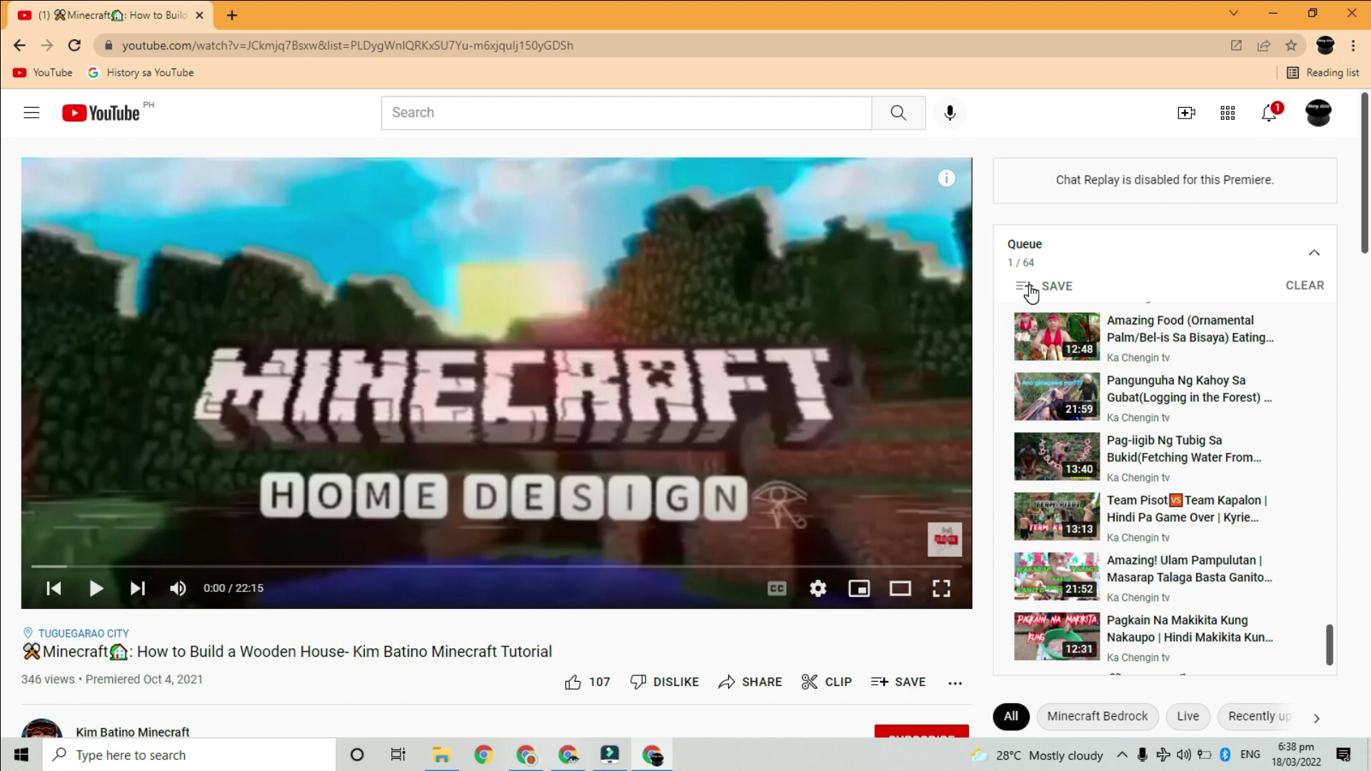
- Save all 64 queued videos to Watch later and close the Save to dialog
{"action": "left_click", "coordinate": [1029, 289]}
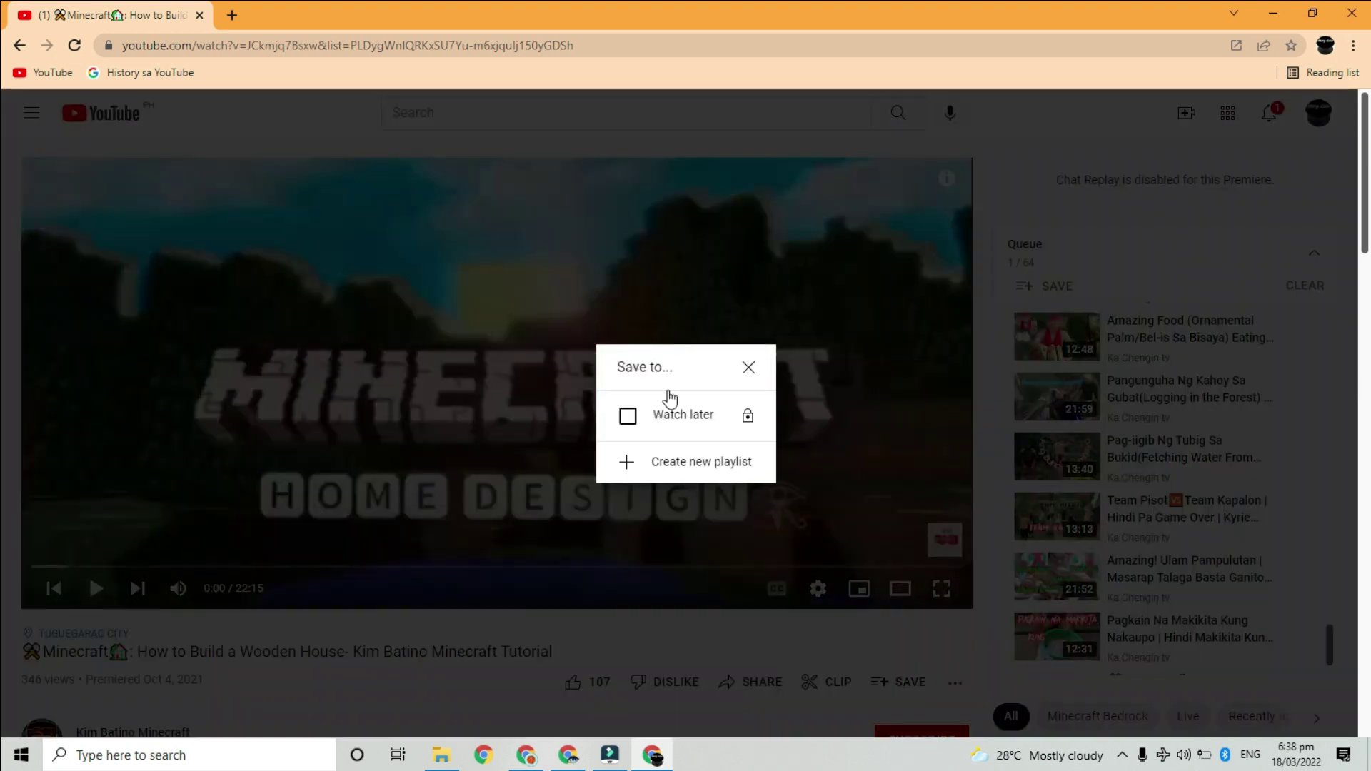
{"action": "left_click", "coordinate": [629, 419]}
{"action": "key", "text": "Escape"}
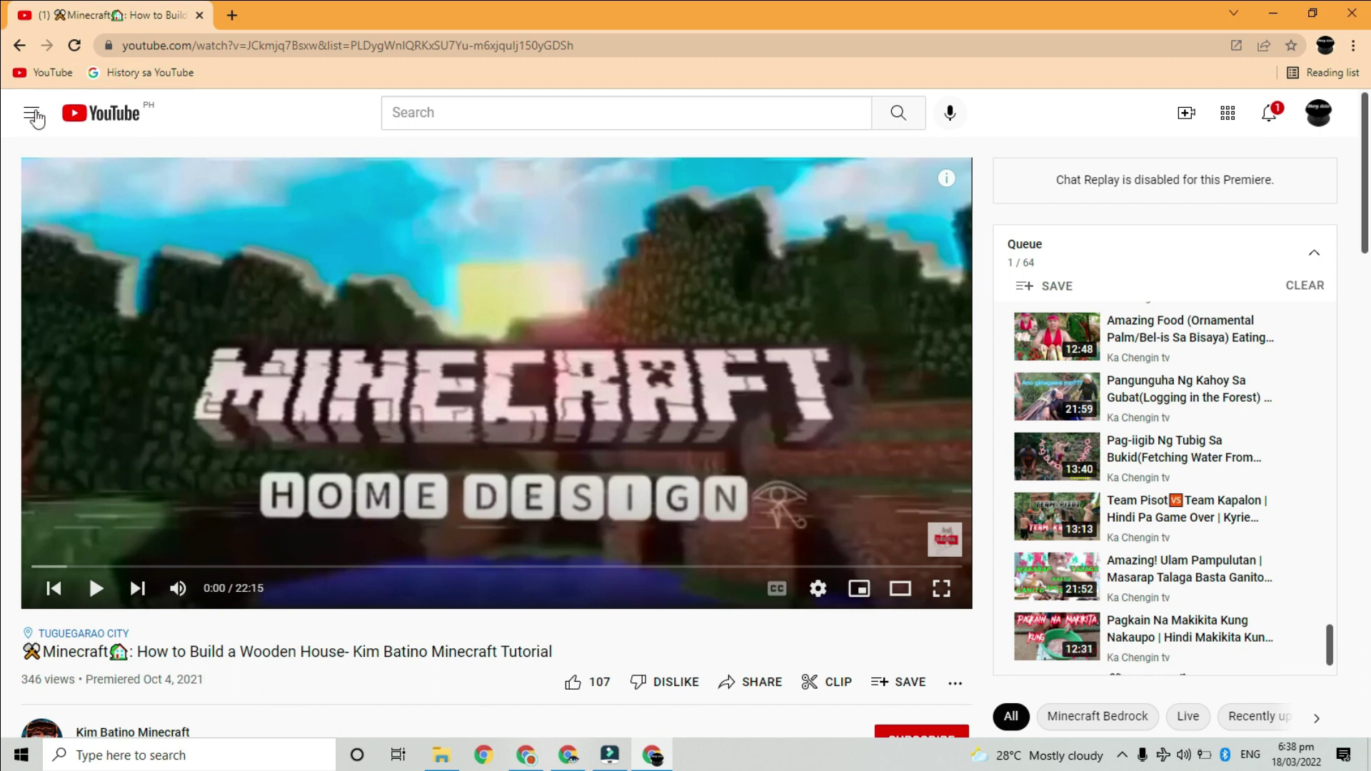
- Open the Watch later playlist from the site navigation menu
{"action": "left_click", "coordinate": [32, 114]}
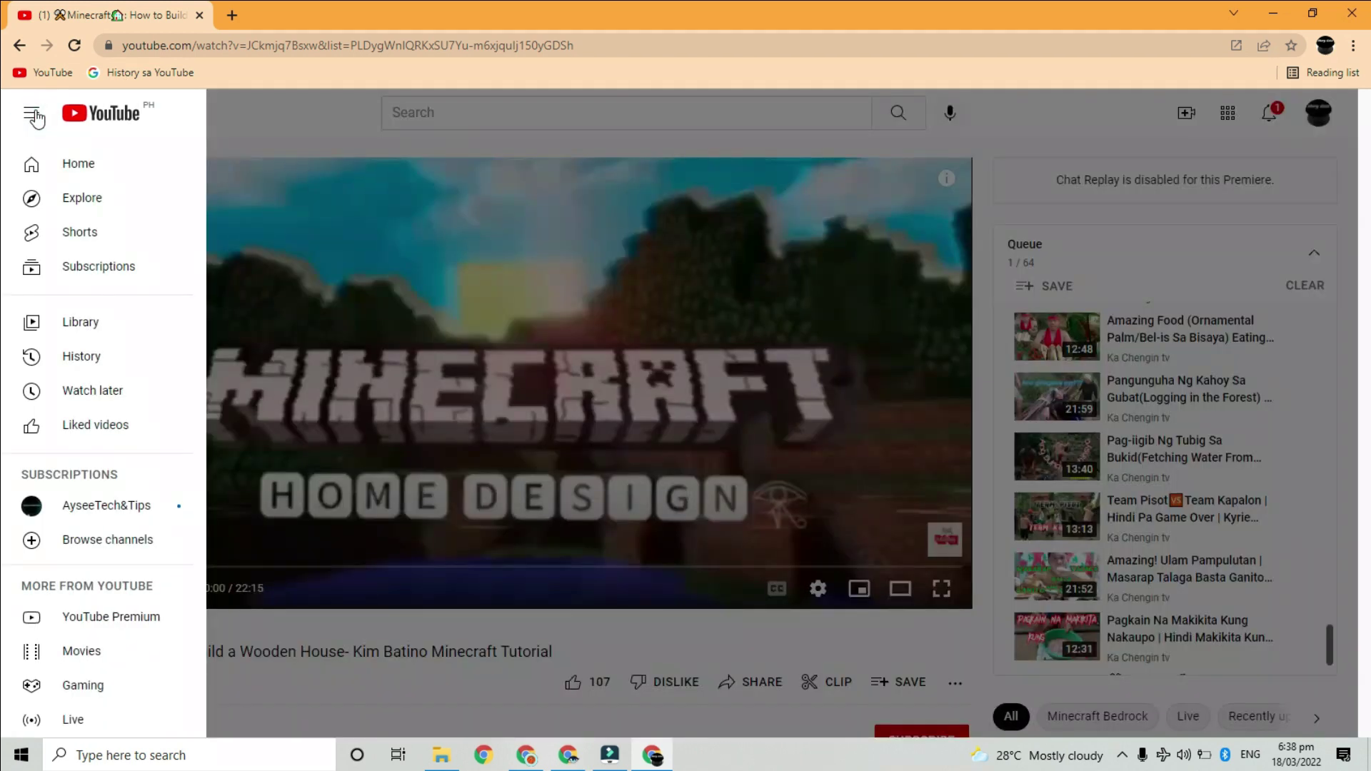
{"action": "left_click", "coordinate": [110, 405]}
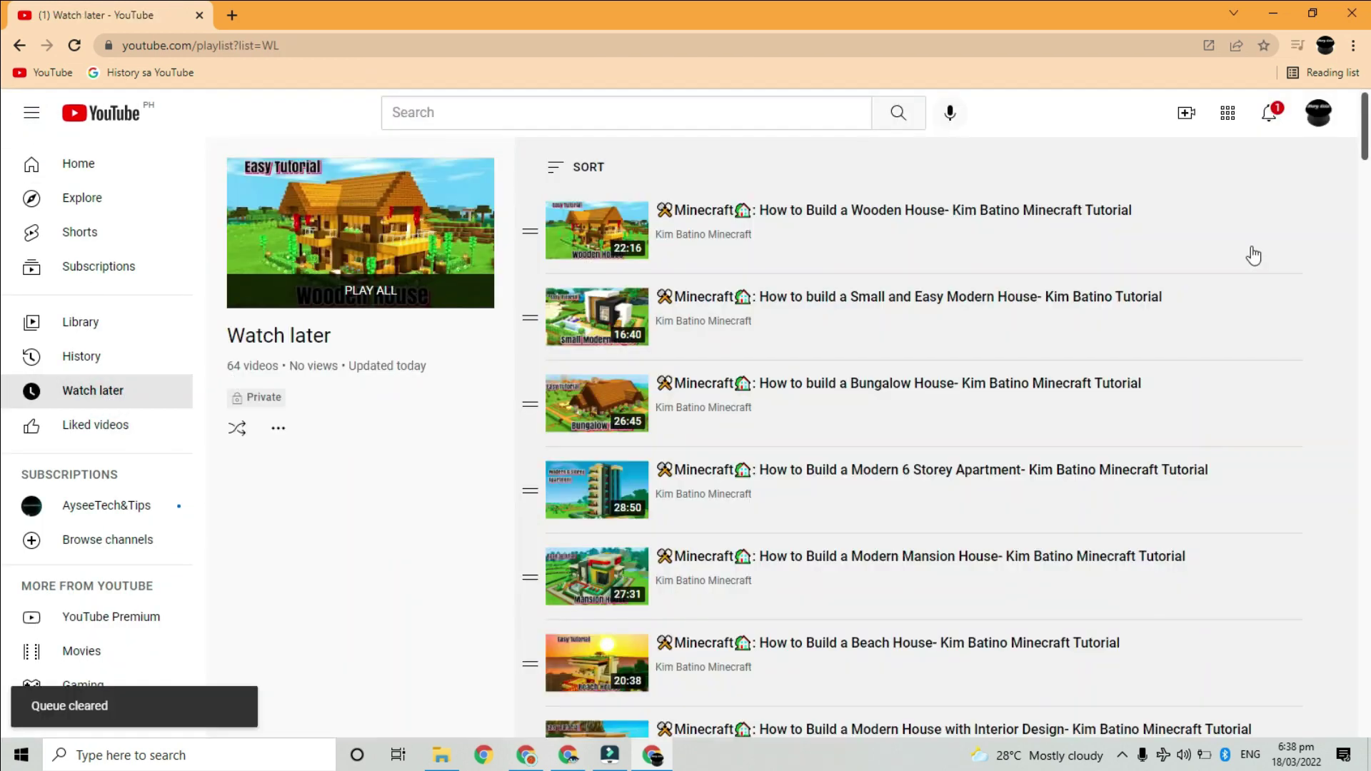
{"action": "left_click_drag", "start_coordinate": [1366, 126], "coordinate": [1369, 601]}
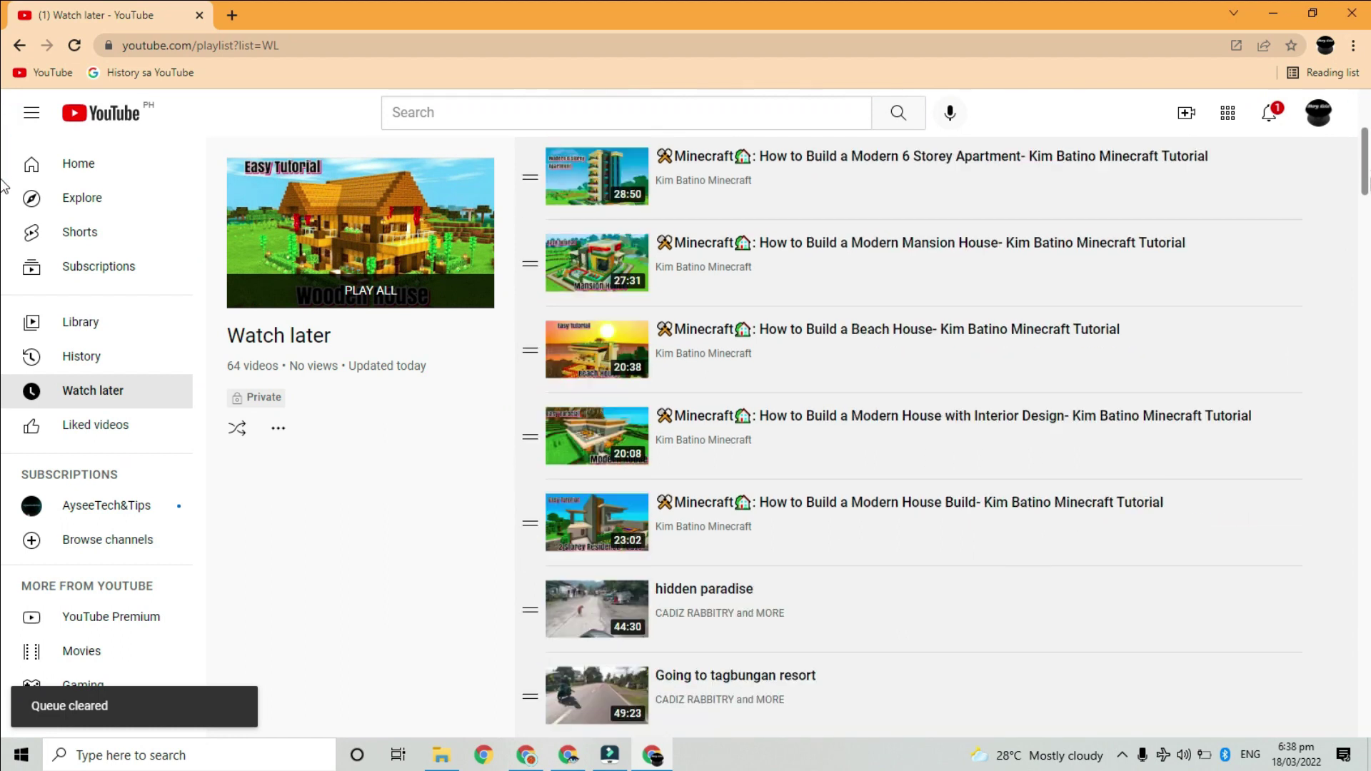
{"action": "left_click_drag", "start_coordinate": [2, 600], "coordinate": [4, 745]}
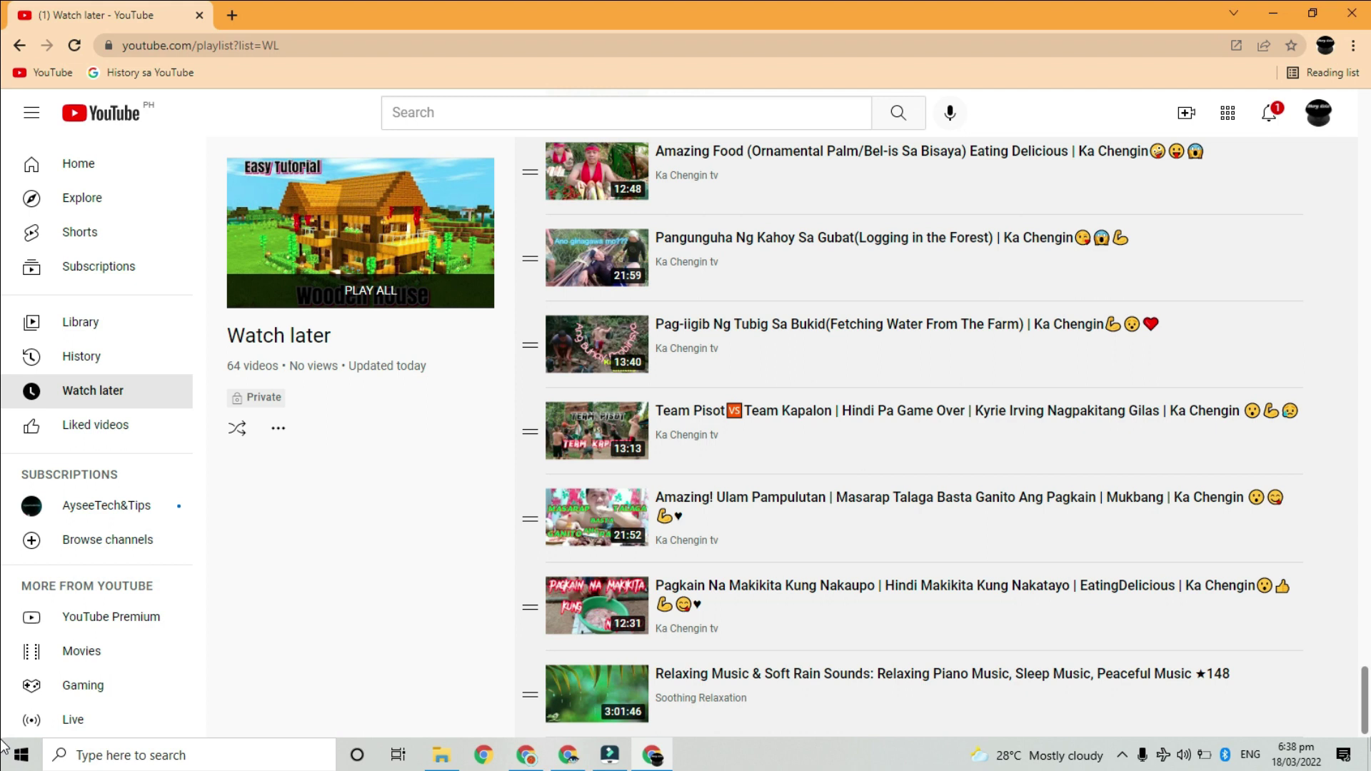
- Remove the Relaxing Music video from Watch later, leaving 63 videos
{"action": "mouse_move", "coordinate": [921, 694]}
{"action": "left_click", "coordinate": [1324, 703]}
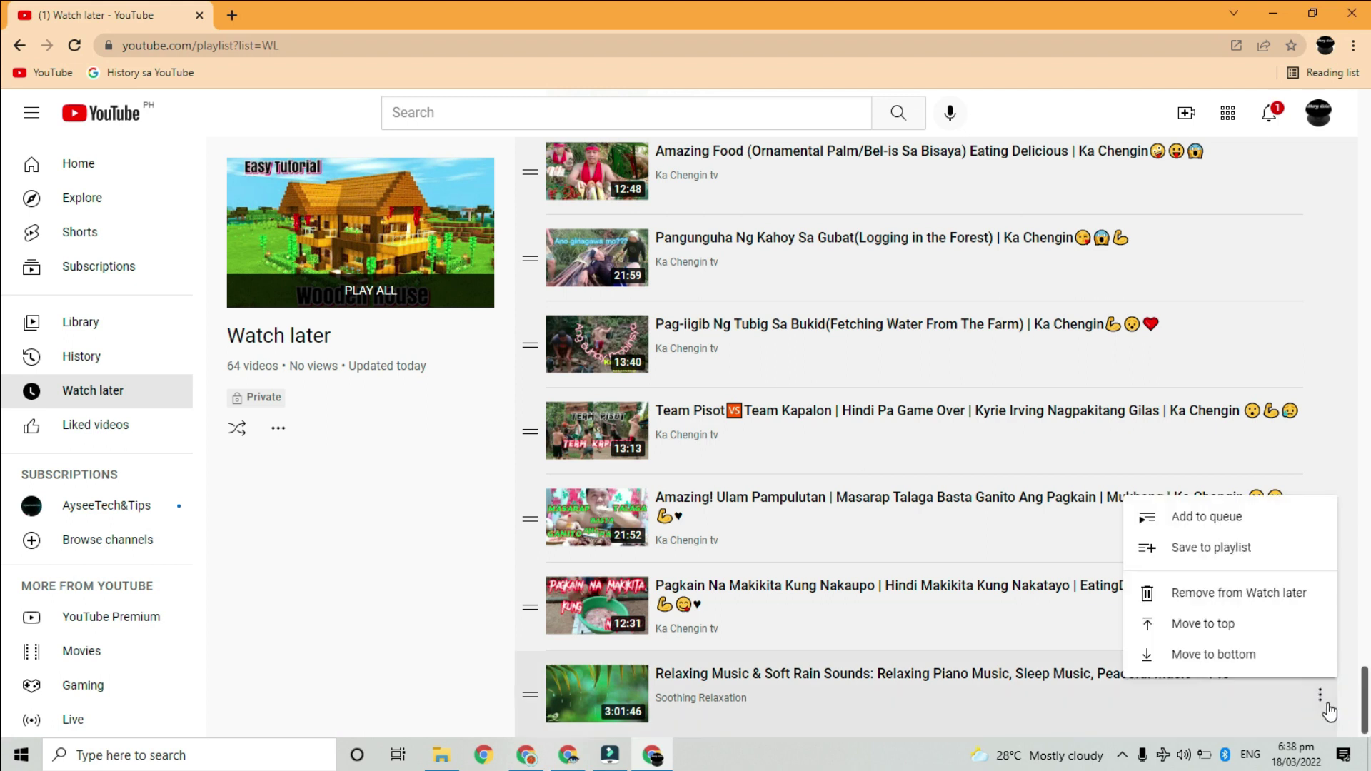
{"action": "left_click", "coordinate": [1231, 593]}
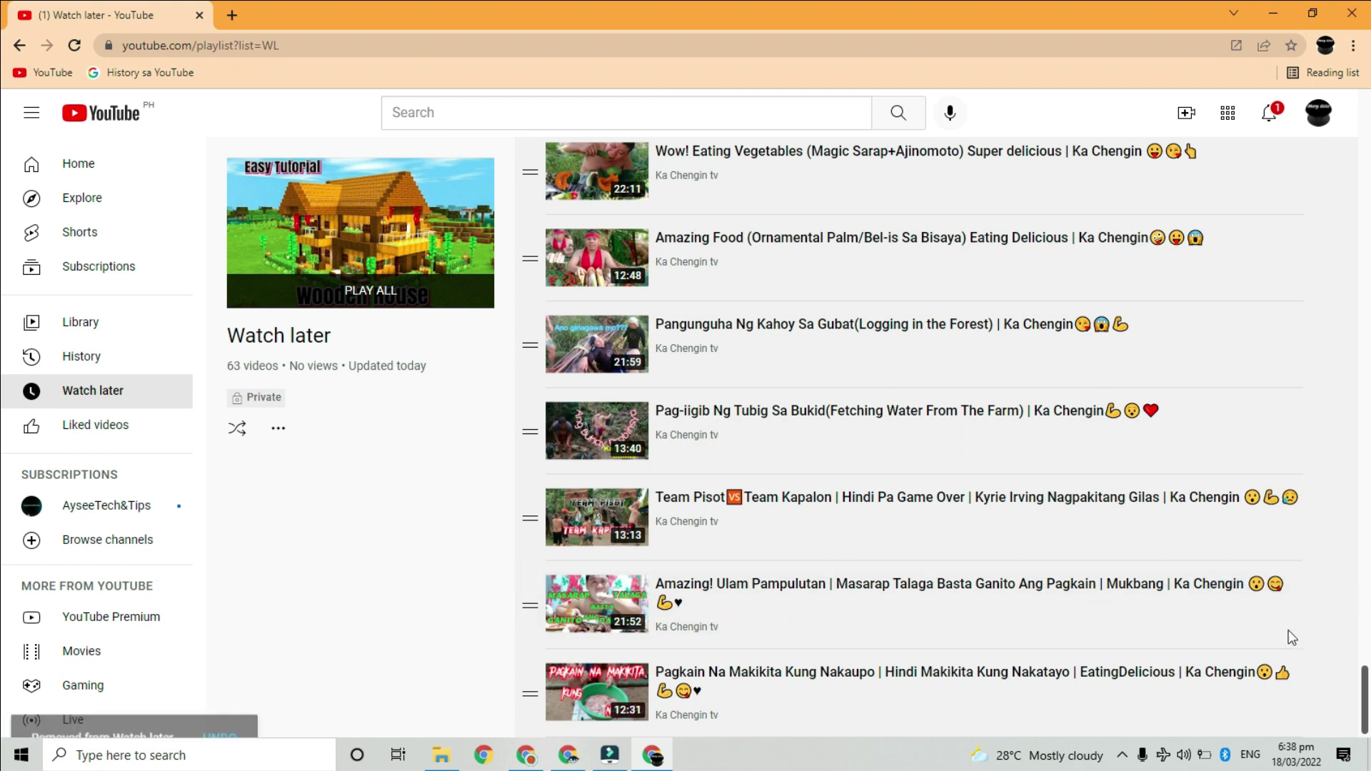